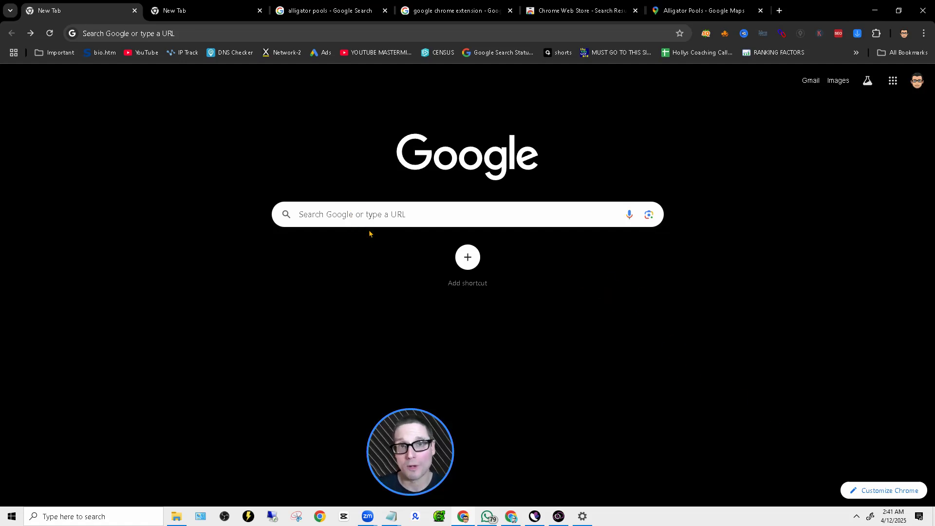
Rerun the recent 'alligator pools' search and scroll to the Alligator Pools business panel
left_click(357, 217)
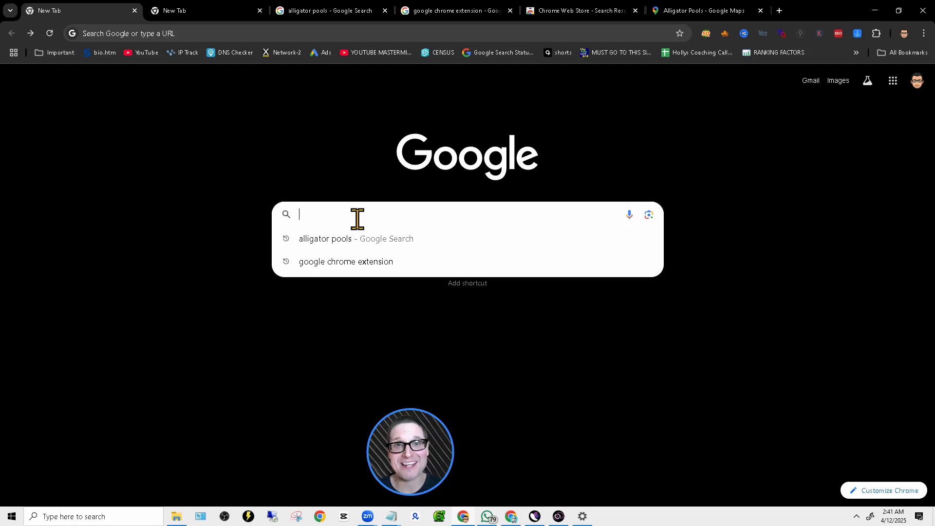
left_click(330, 241)
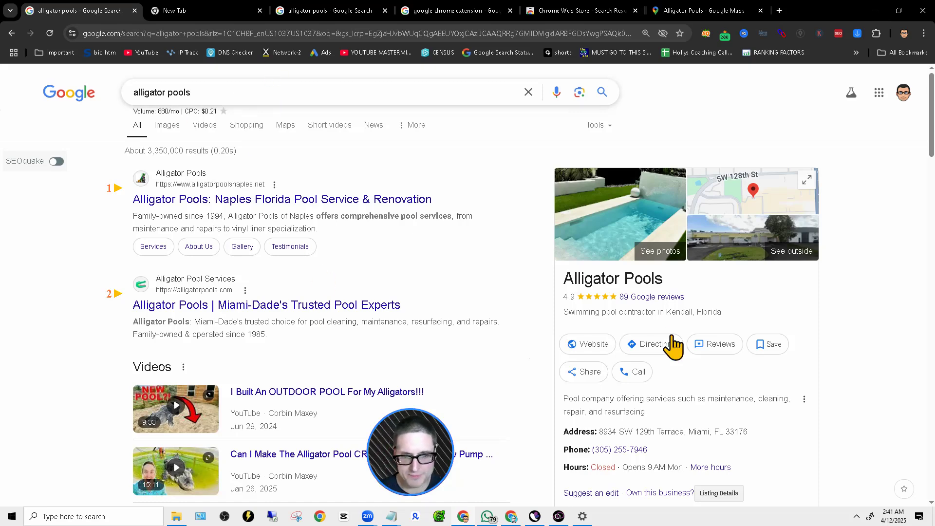
scroll(671, 344, "down", 2)
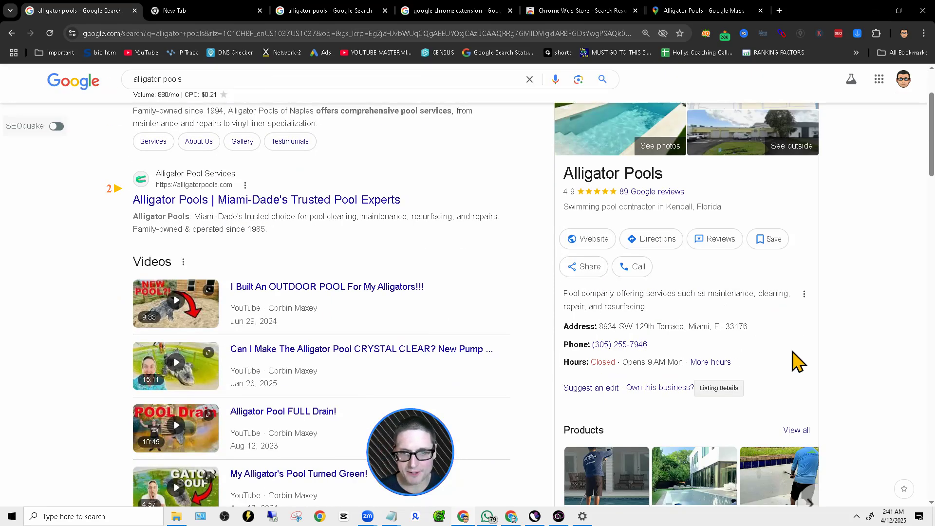
Copy the Alligator Pools g.co share link and load it in the address bar
left_click(583, 268)
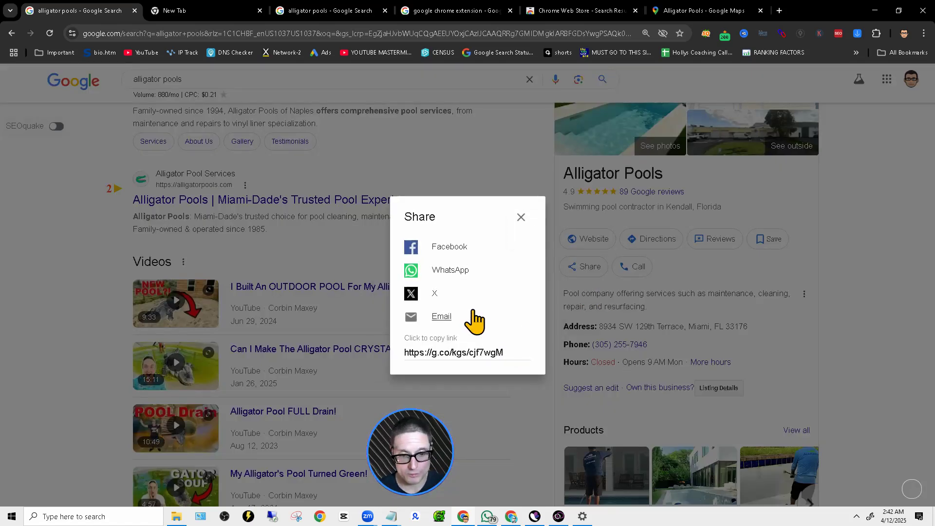
left_click(441, 354)
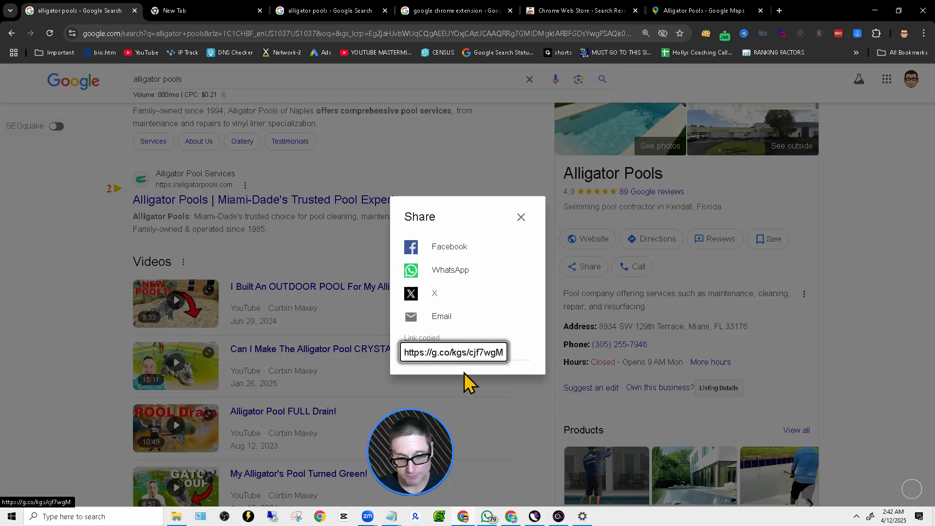
left_click(309, 34)
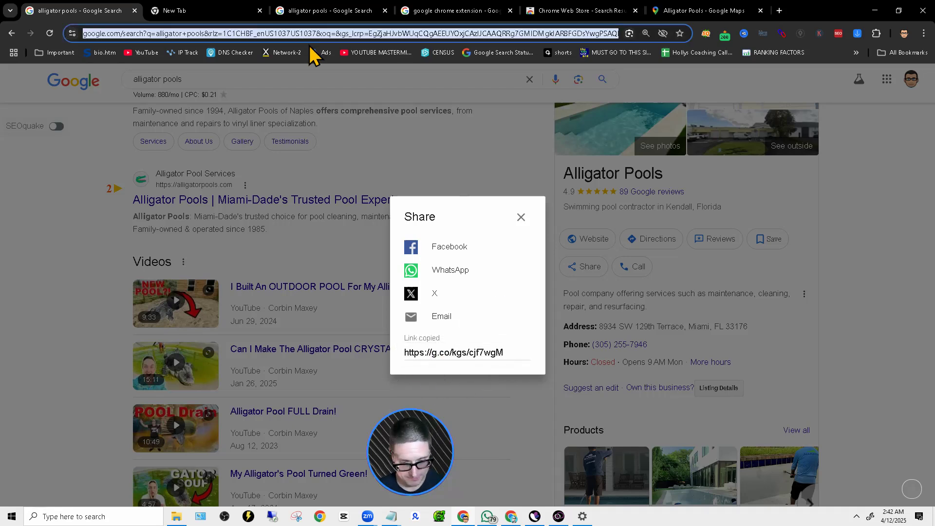
type("https://g.co/kgs/cjf7wgM")
key("Return")
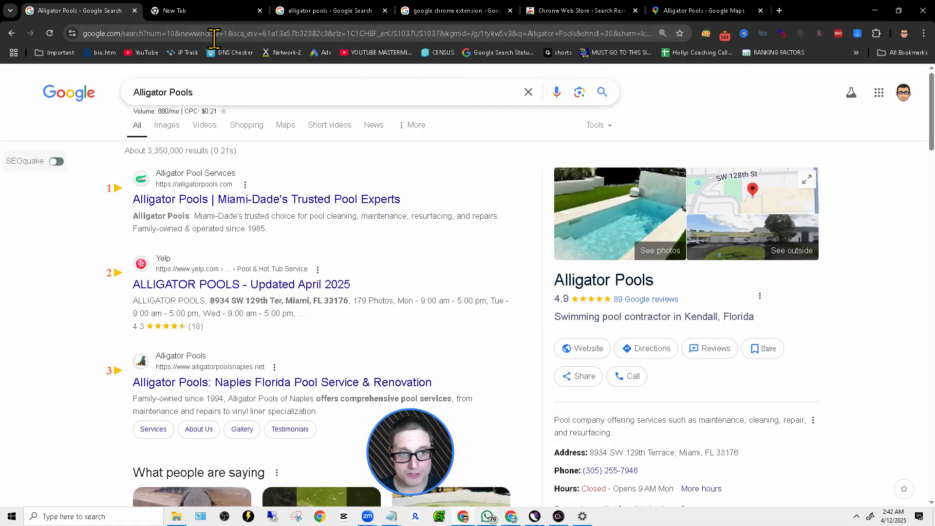
Copy the full resulting search URL containing the kgmid and kgs parameters
left_click_drag(88, 33, 568, 35)
double_click(568, 34)
right_click(568, 35)
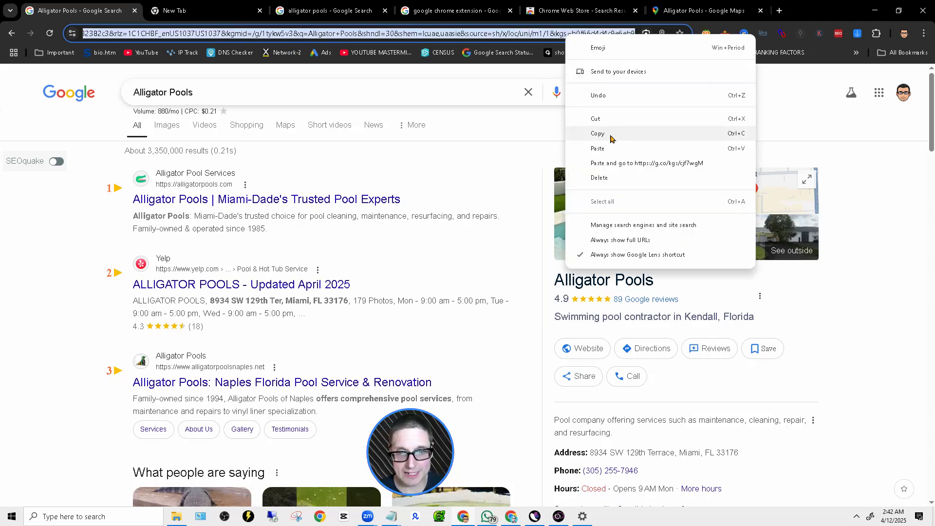
left_click(585, 200)
left_click(392, 517)
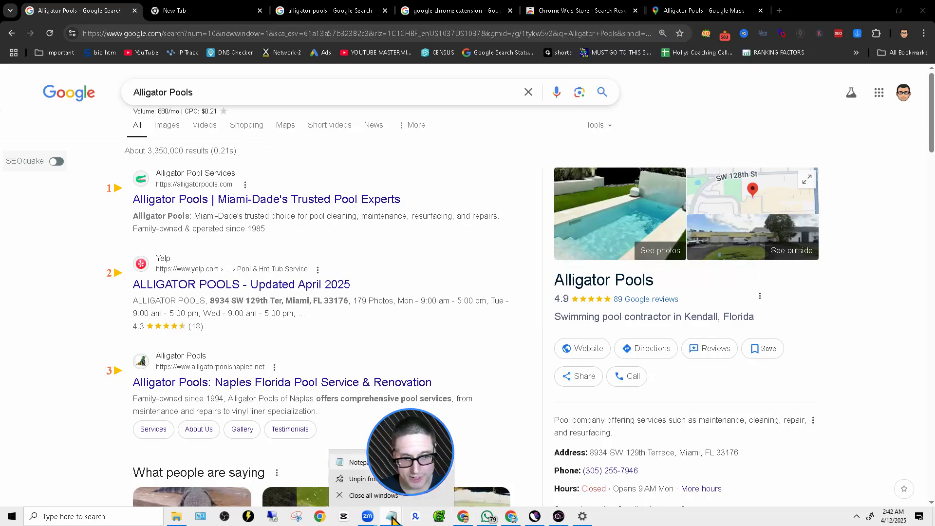
Paste the URL into Notepad and highlight kgmid=/g/1tykw5v3 and kgs=b0f66d4d4c9e6eb9
type("https://www.google.com/search?num=10&newwindow=1&sca_esv=61a13a57b32382c3&rlz=1C1CHBF_enUS1037US1037&kgmid=/g/1tykw5v3&q=Alligator+Pools&shndl=30&shem=lcuae,uaasie&source=sh/x/loc/uni/m1/1&kgs=b0f66d4d4c9e6eb9")
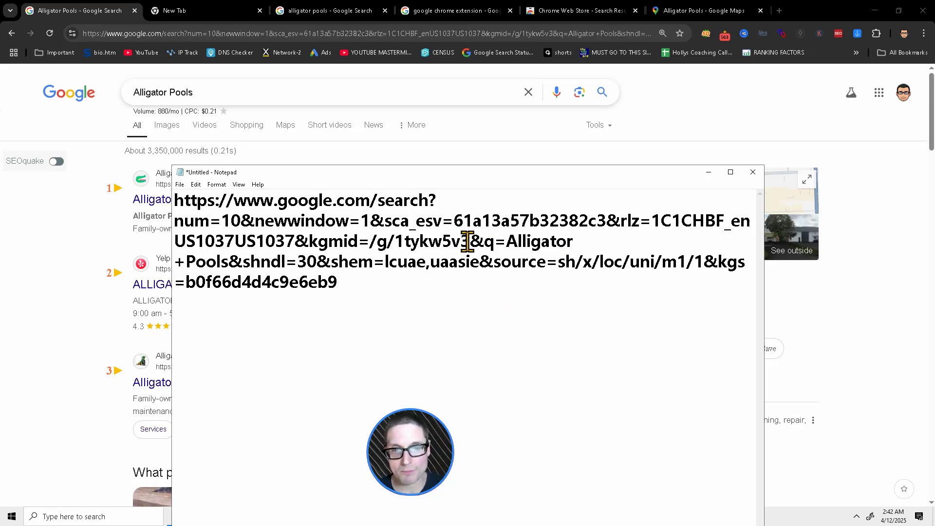
left_click_drag(466, 242, 371, 242)
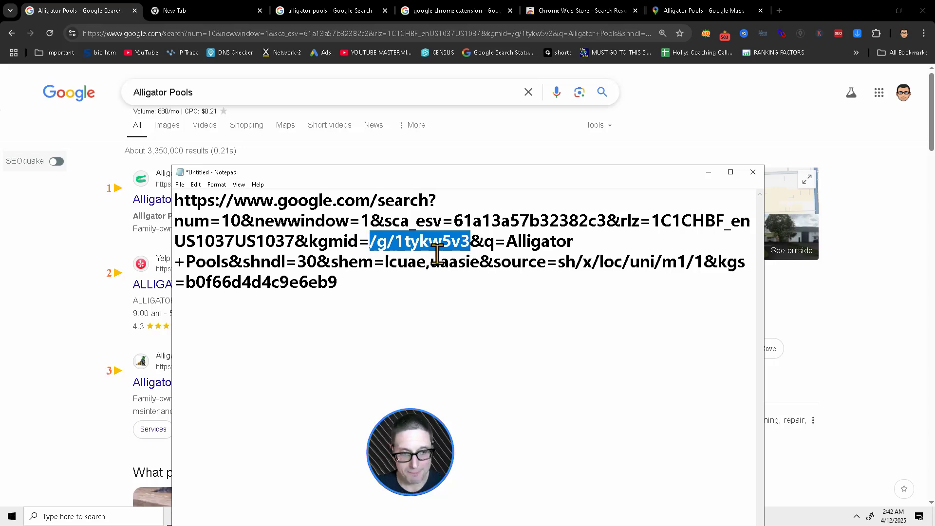
left_click_drag(308, 243, 503, 248)
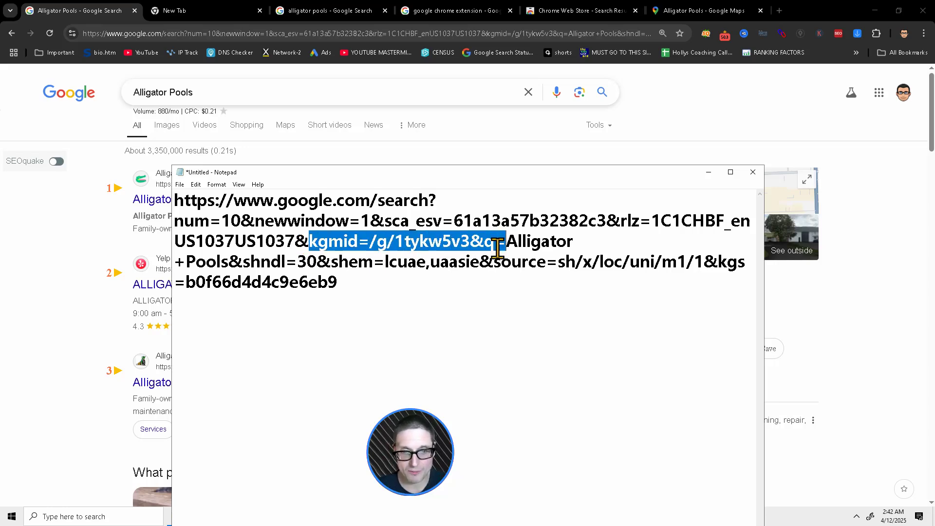
left_click(460, 242)
left_click_drag(394, 241, 470, 242)
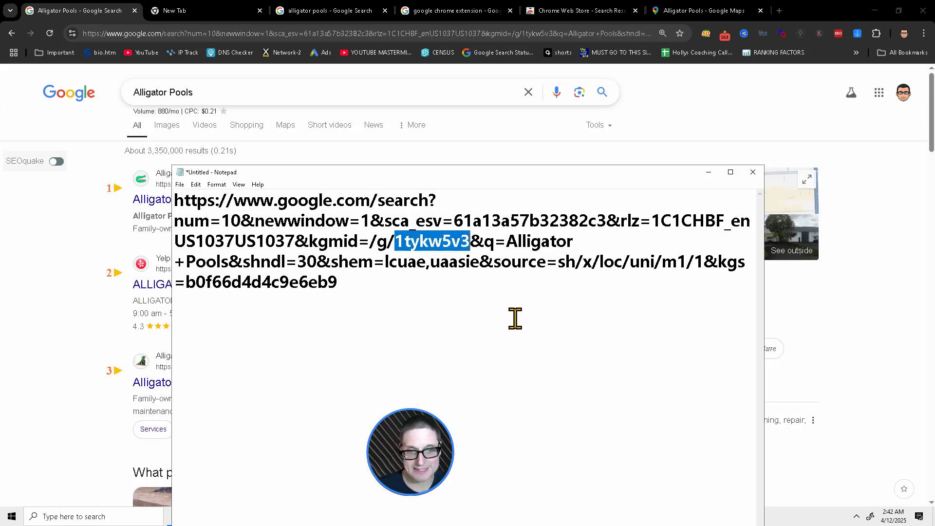
left_click(604, 312)
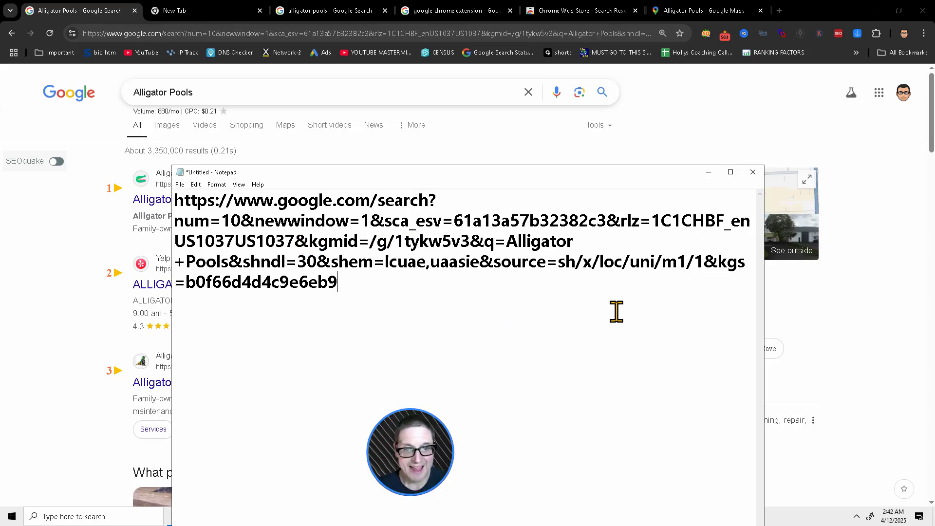
left_click(718, 263)
left_click(736, 292, "shift")
left_click(382, 285)
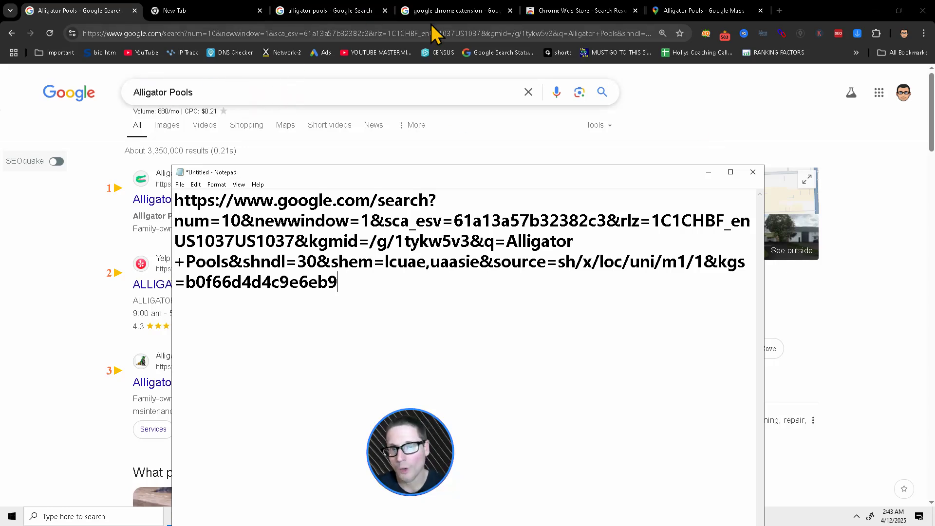
Verify PlePer Local SEO Tools shows as installed in the 'google maps seo' Web Store results, then return to alligator pools
left_click(443, 10)
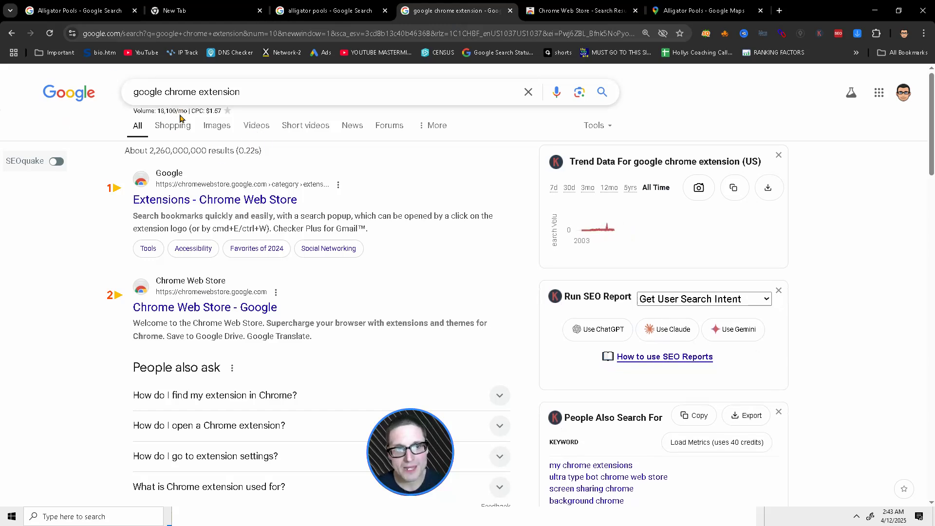
left_click_drag(267, 91, 74, 112)
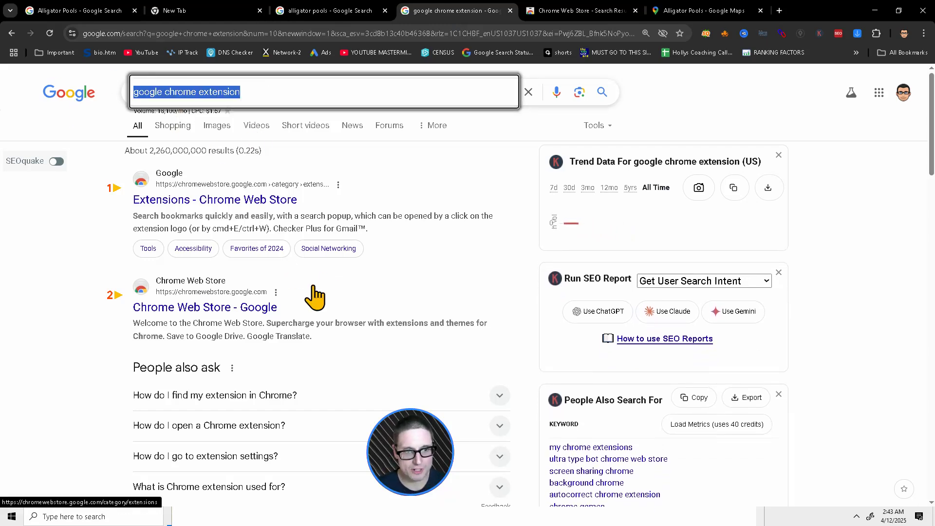
left_click(204, 204)
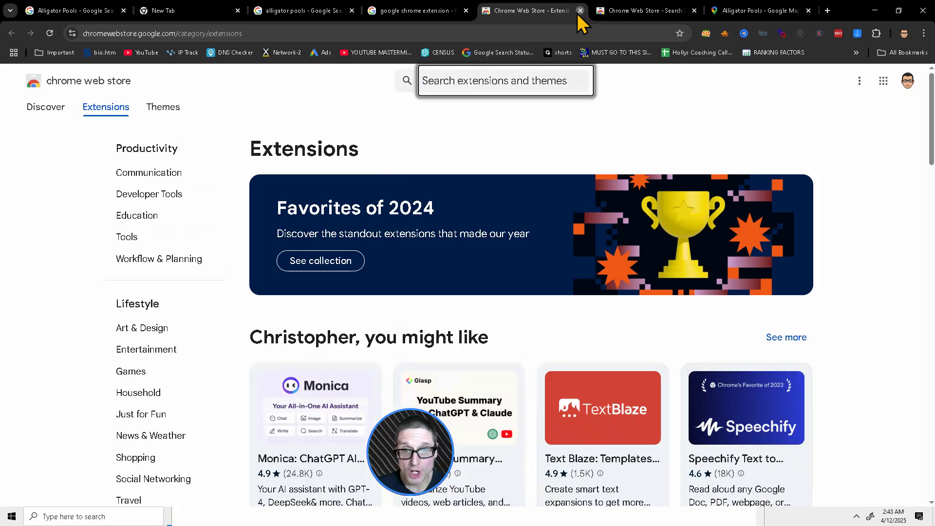
left_click(579, 11)
left_click(560, 10)
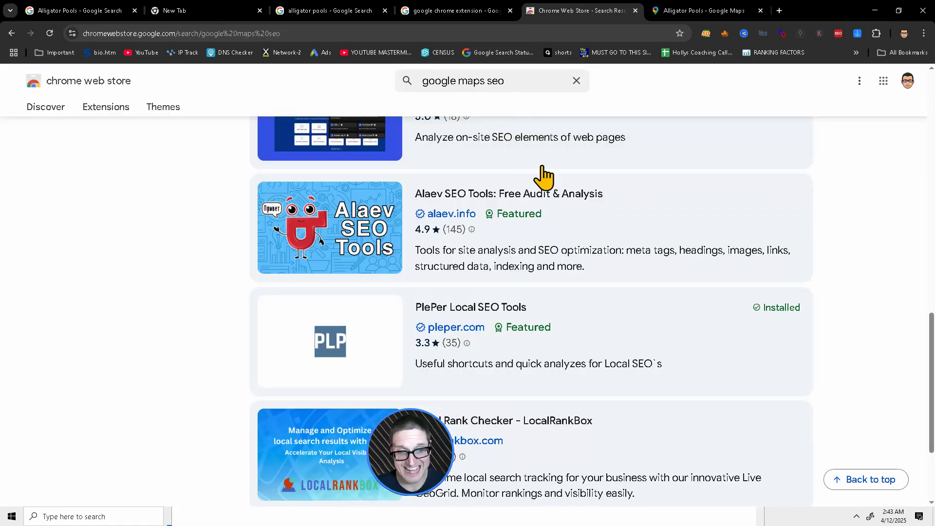
scroll(492, 246, "down", 1)
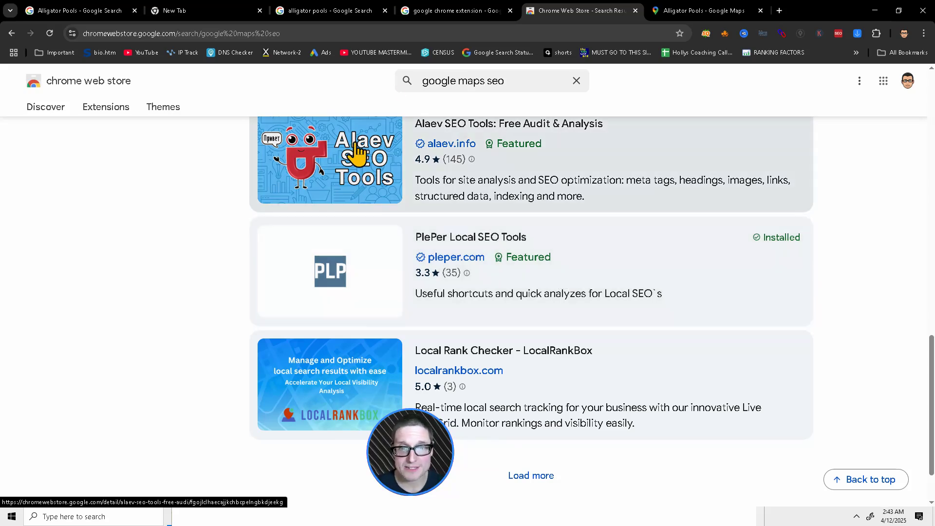
left_click(337, 11)
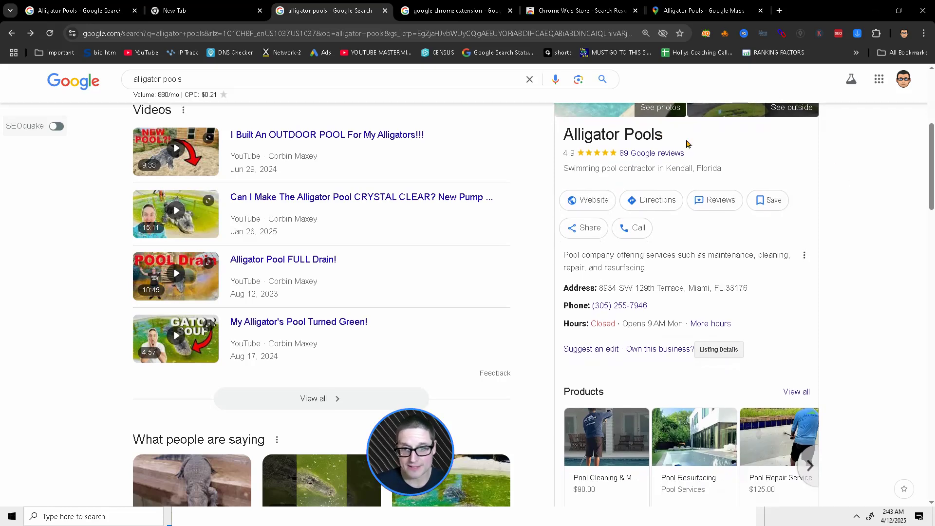
Show PlePer's Listing Details for Alligator Pools (KG ID /g/1tykw5v3) and open its Maps link in a new tab
left_click_drag(684, 141, 547, 139)
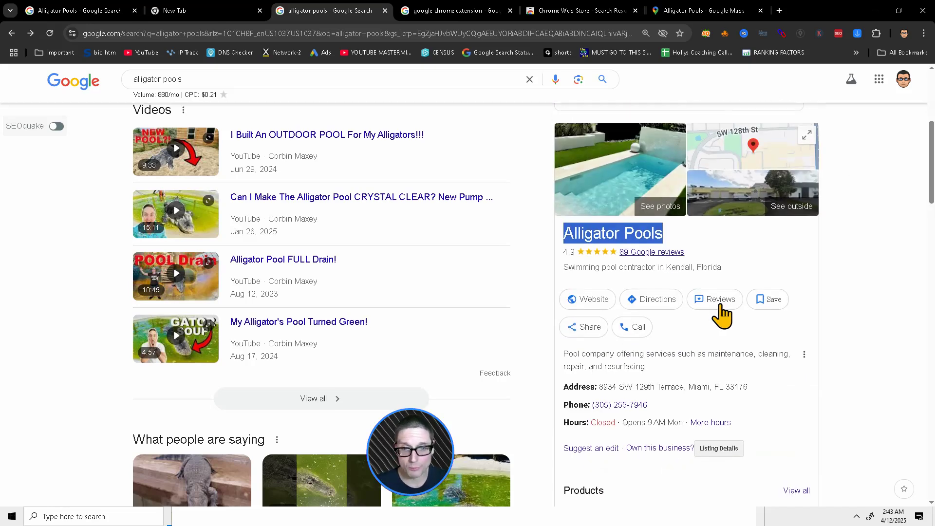
scroll(674, 366, "down", 3)
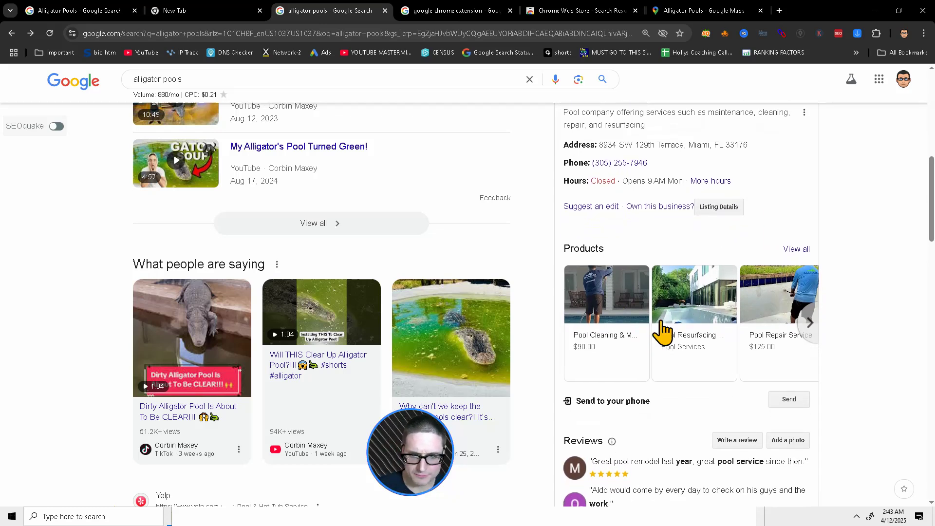
mouse_move(724, 210)
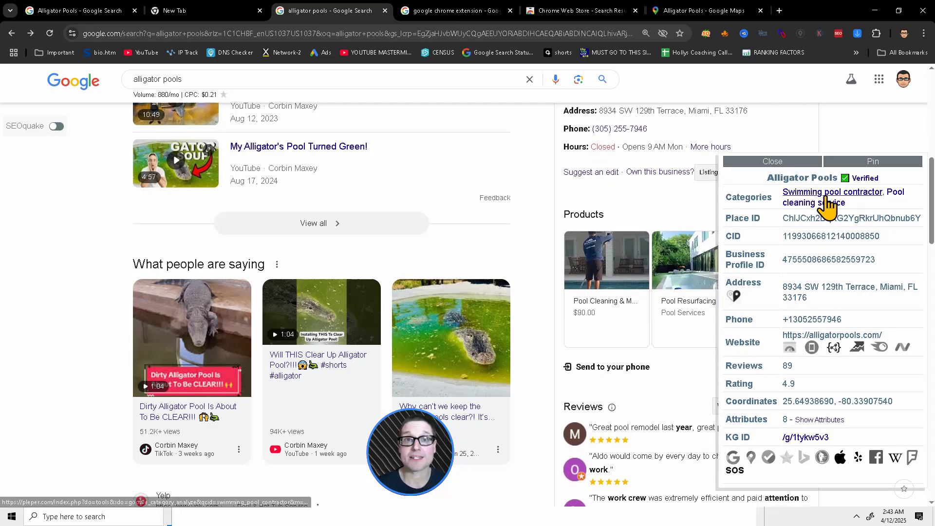
scroll(730, 492, "up", 2)
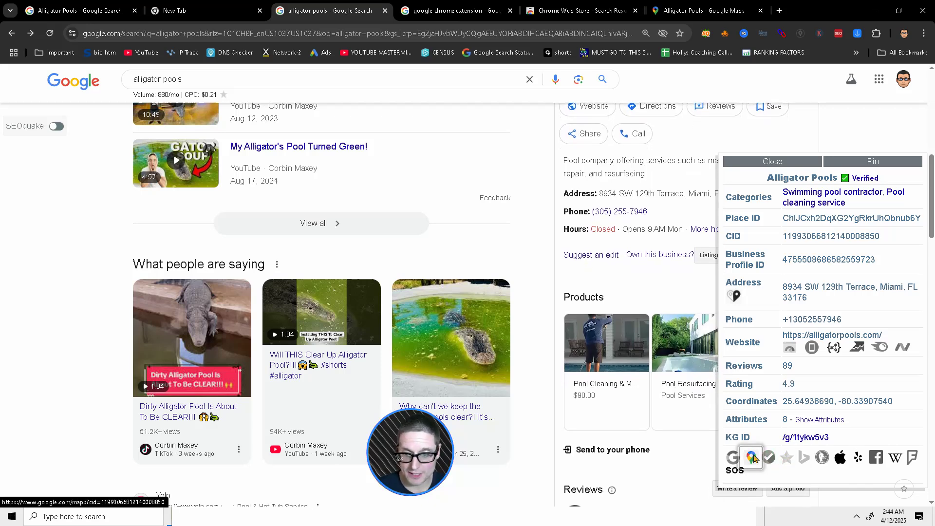
right_click(785, 458)
left_click(808, 311)
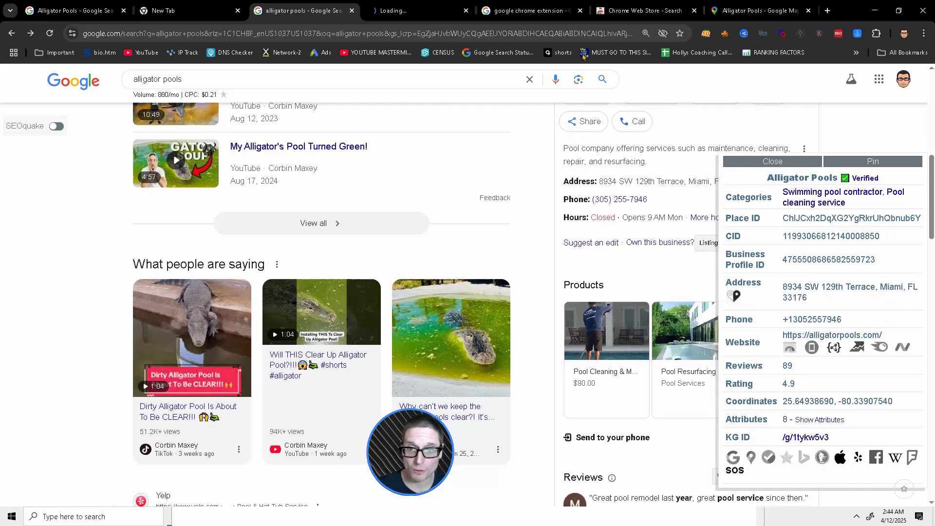
Check the cid in the Maps URL, then open the ludocid Google search and copy its address
left_click(411, 10)
left_click_drag(242, 33, 56, 28)
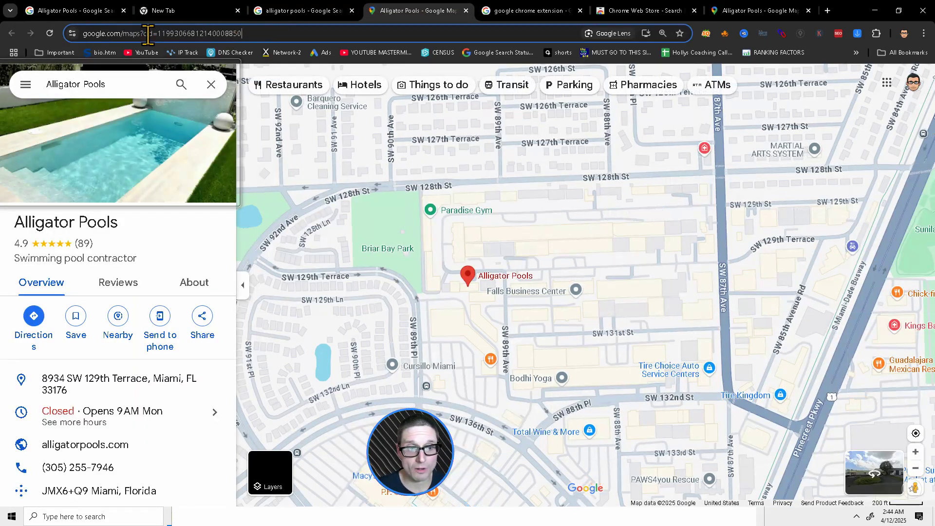
left_click(305, 11)
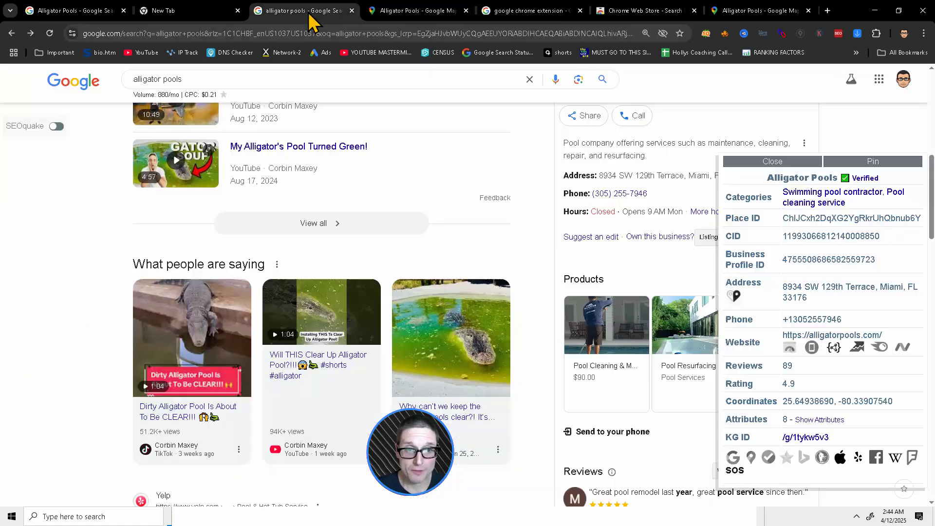
left_click(732, 460)
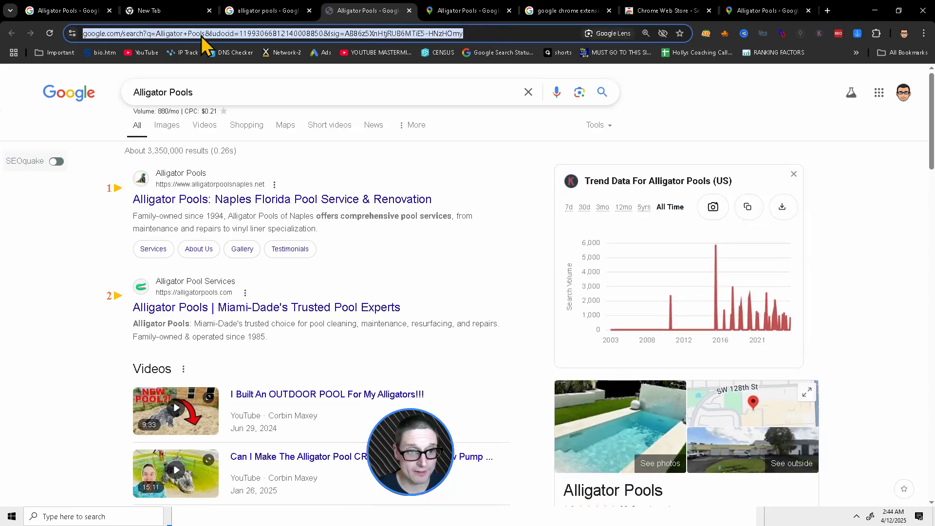
right_click(200, 34)
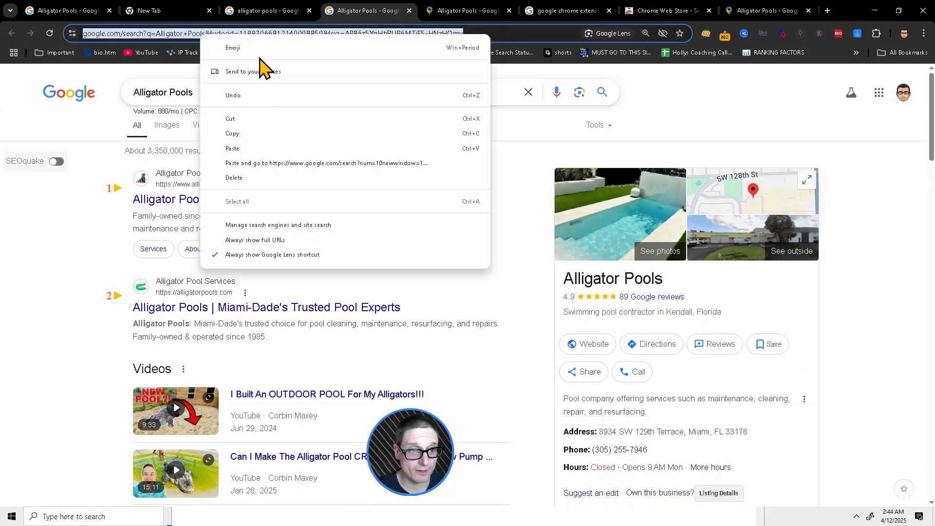
left_click(252, 137)
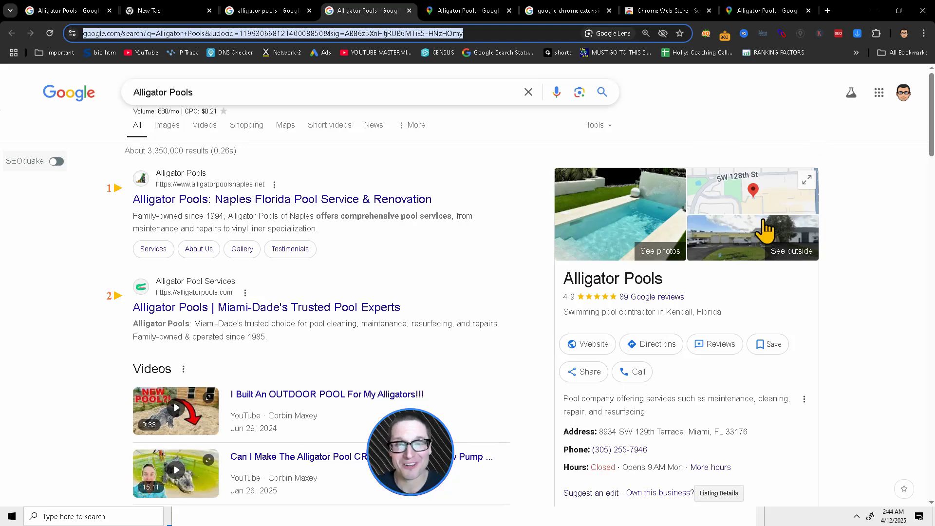
Open the Alligator Pools place page in Google Maps from the results' Maps link, in a new tab
scroll(599, 264, "down", 2)
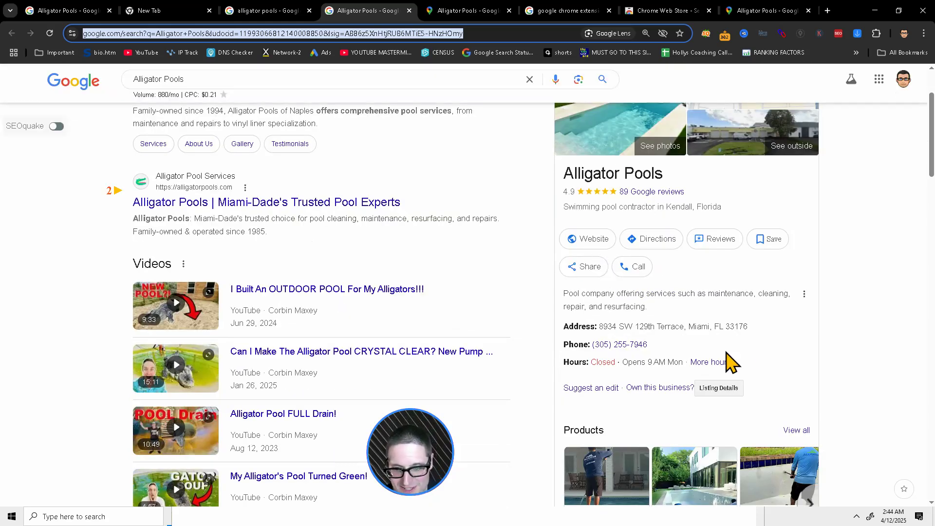
left_click_drag(685, 180, 526, 168)
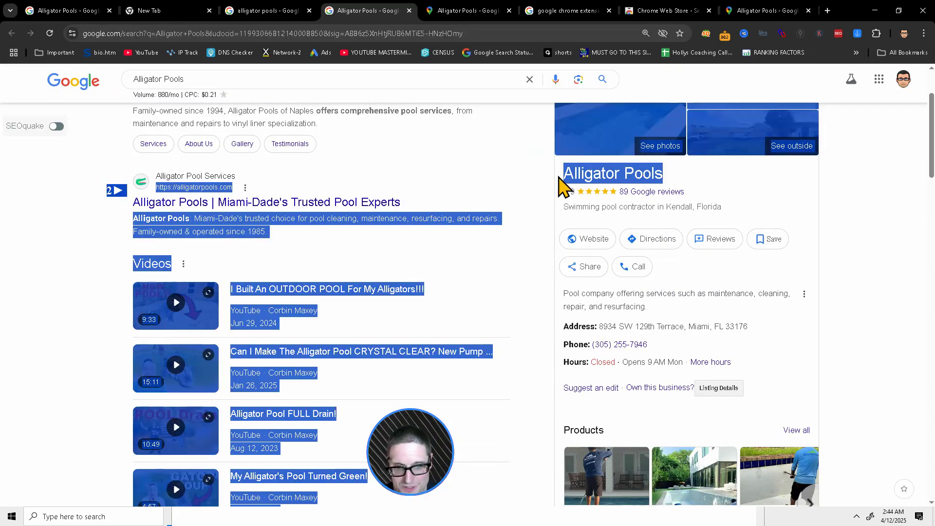
left_click(727, 222)
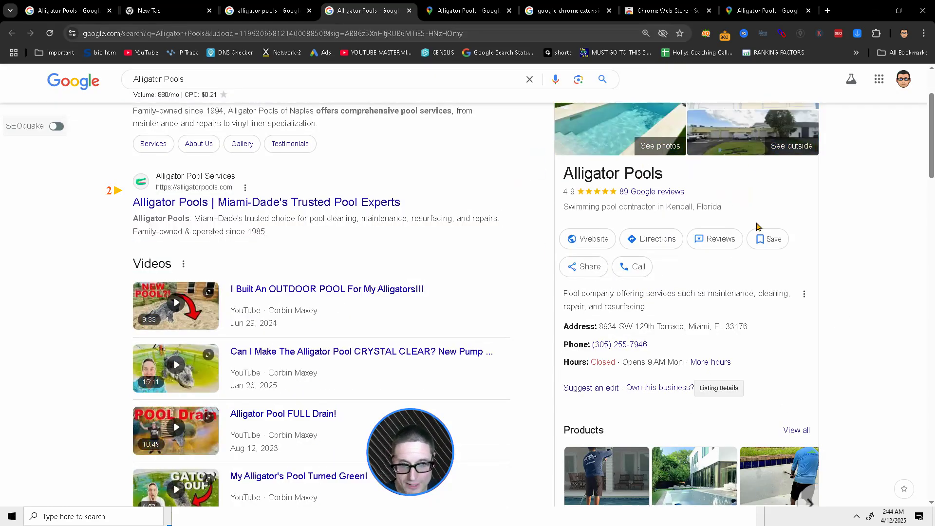
scroll(756, 227, "up", 2)
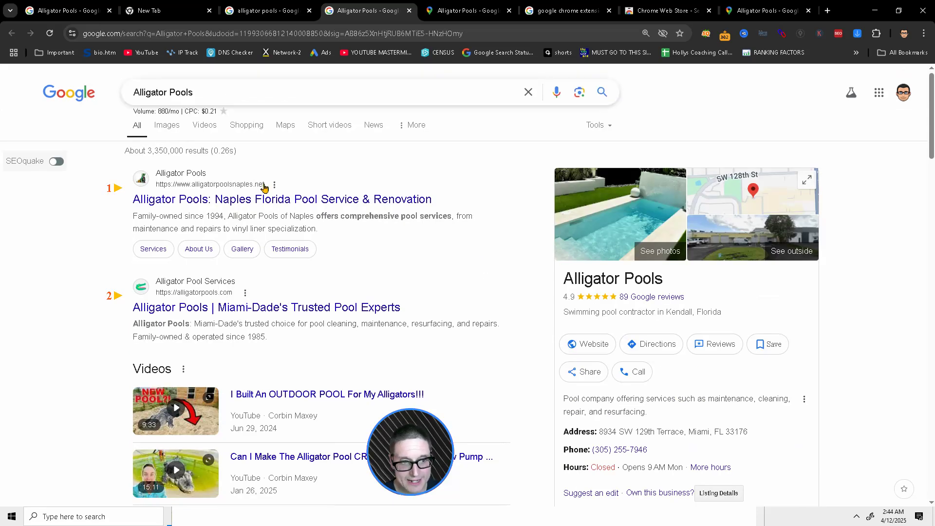
left_click(290, 127)
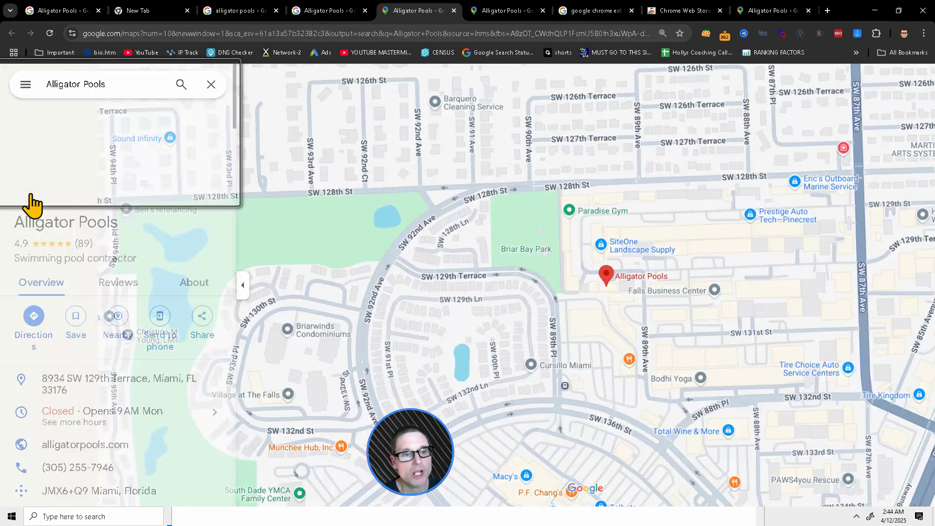
left_click_drag(136, 229, 6, 229)
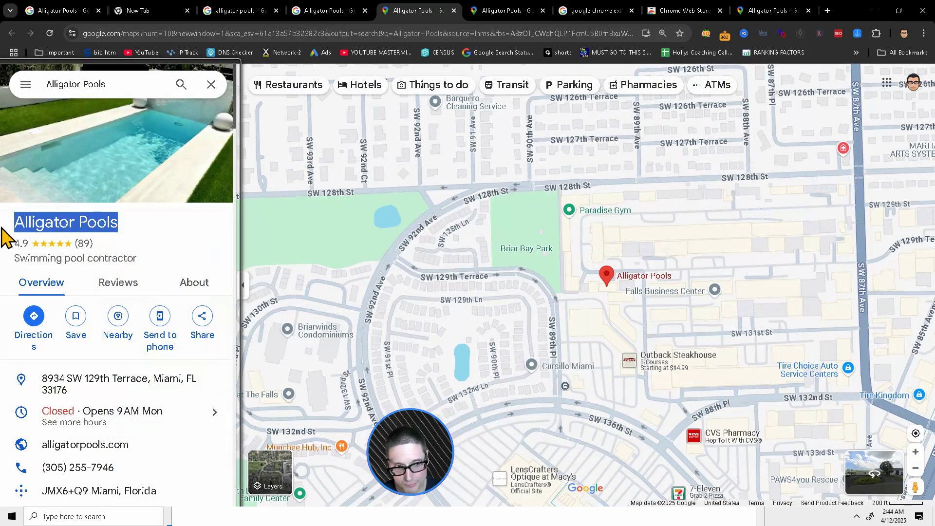
left_click(176, 239)
right_click(175, 238)
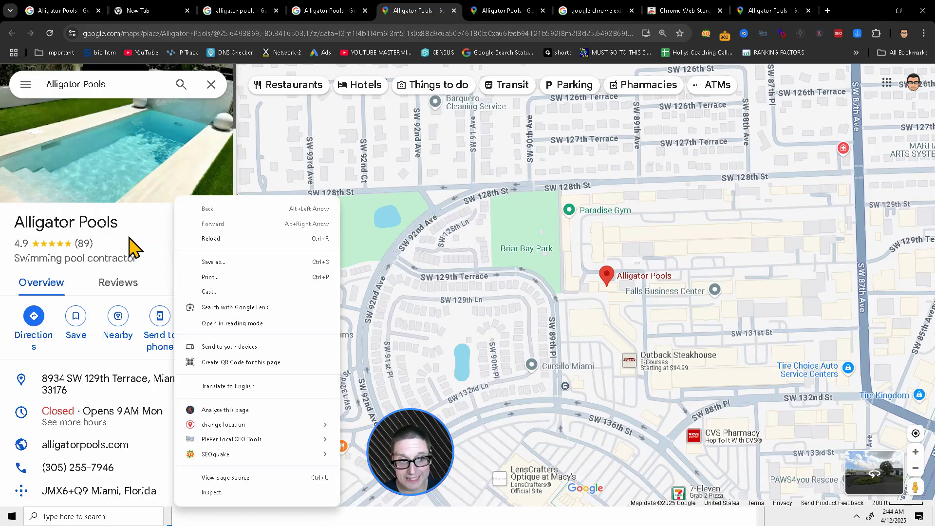
left_click(235, 479)
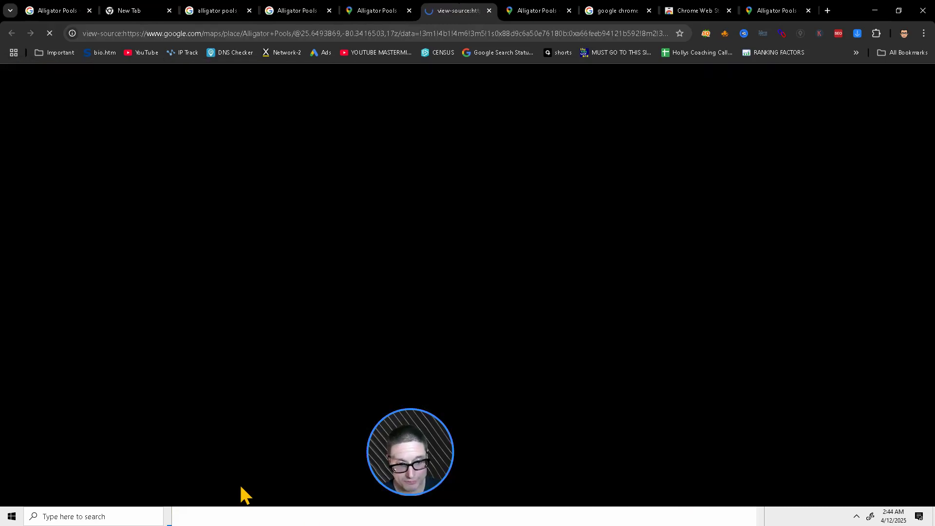
left_click(54, 69)
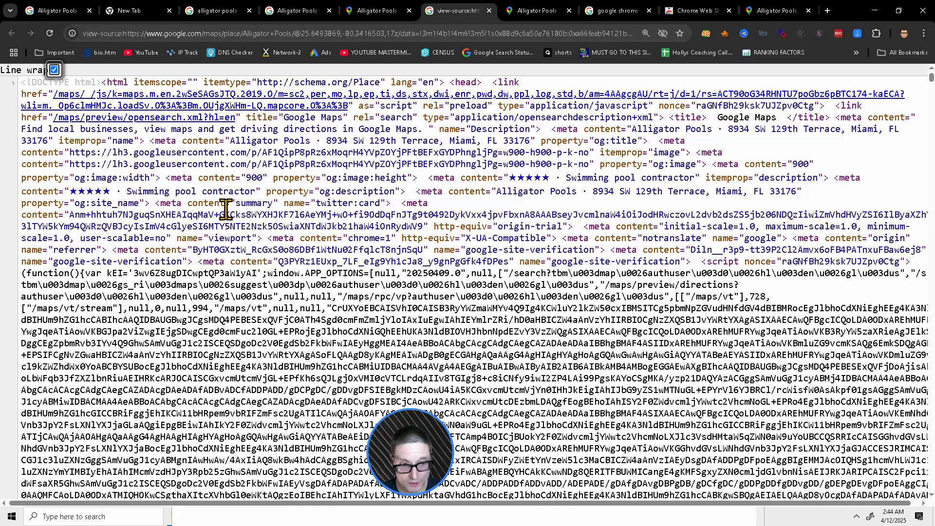
key("ctrl+f")
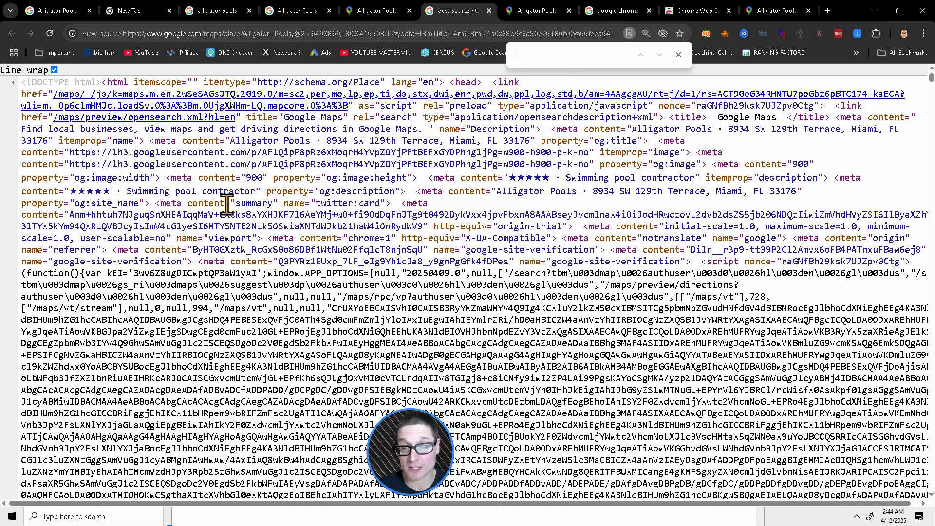
type("ludo")
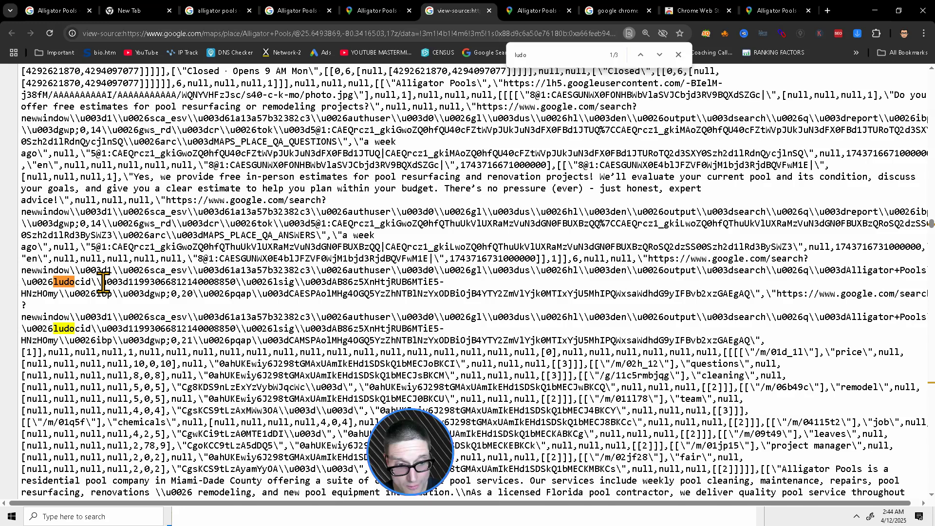
left_click_drag(102, 282, 239, 281)
left_click(238, 282)
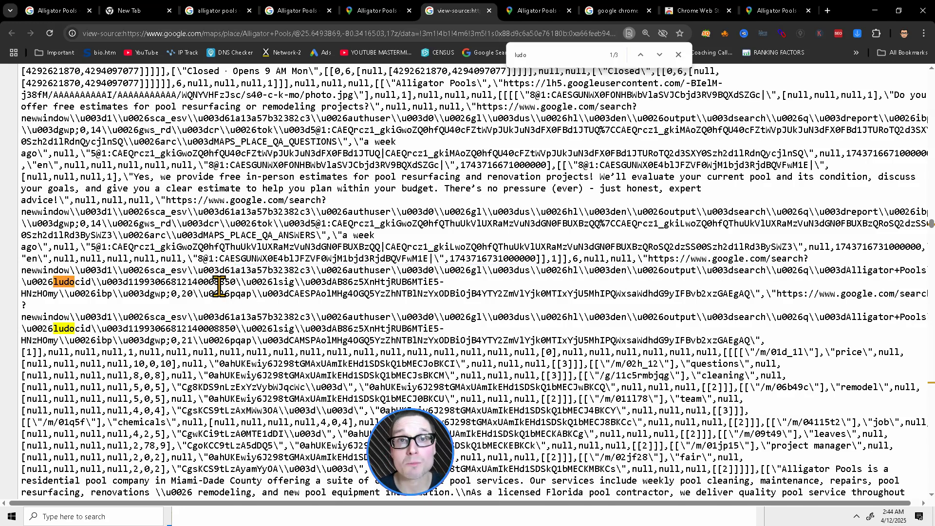